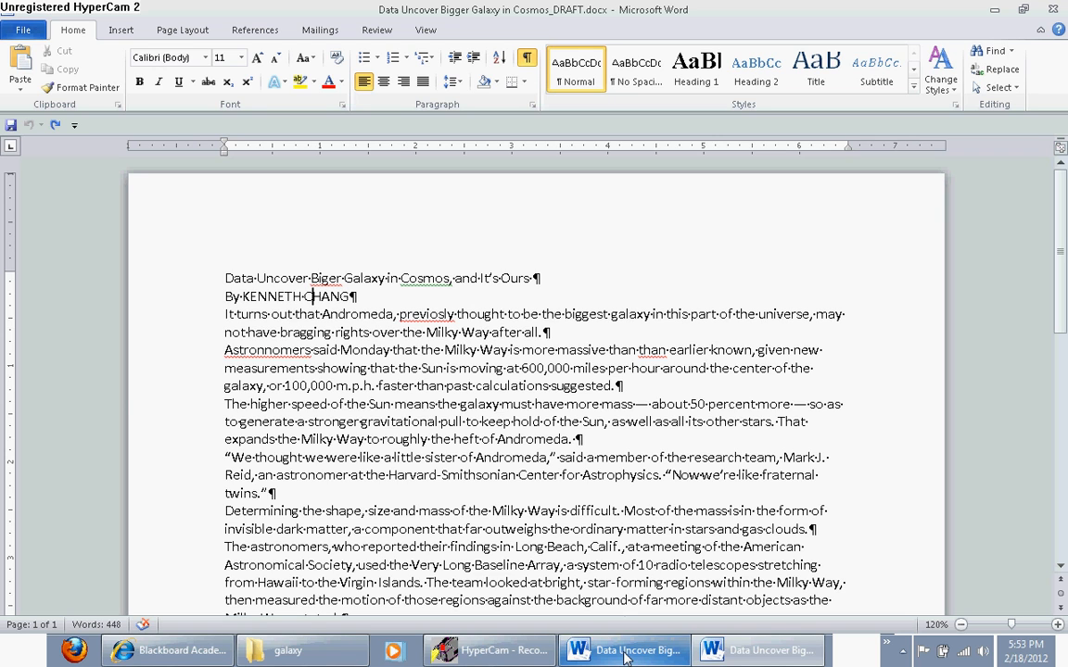
# Following the EDIT 601 sample document, set the entire draft to 1.5 line spacing with 12 pt of space before paragraphs
pyautogui.click(625, 654)
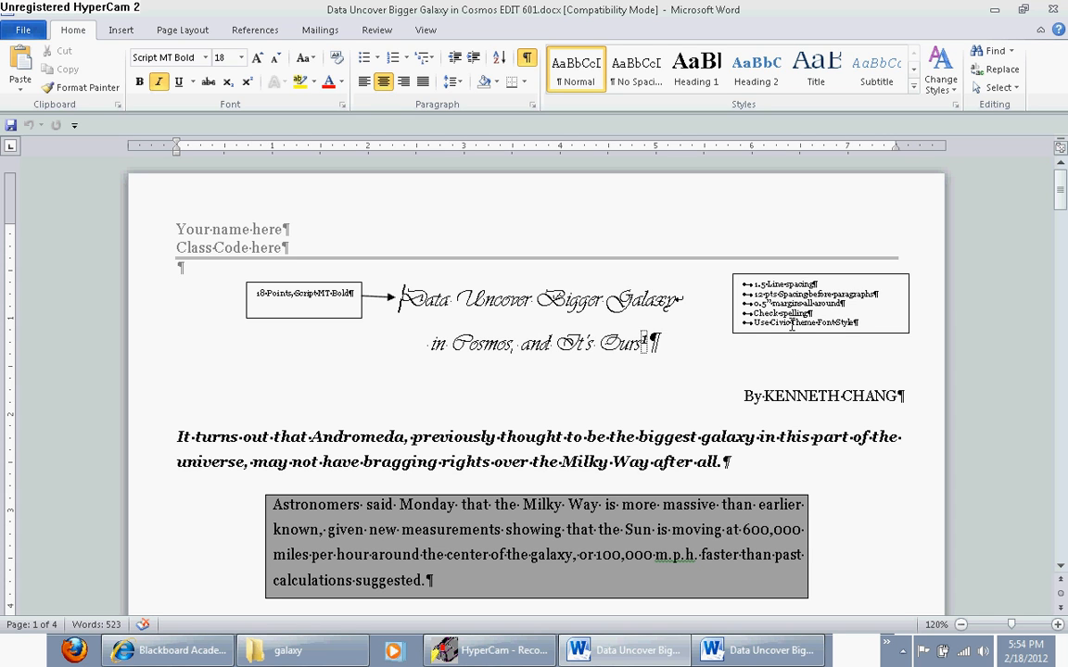
pyautogui.click(763, 652)
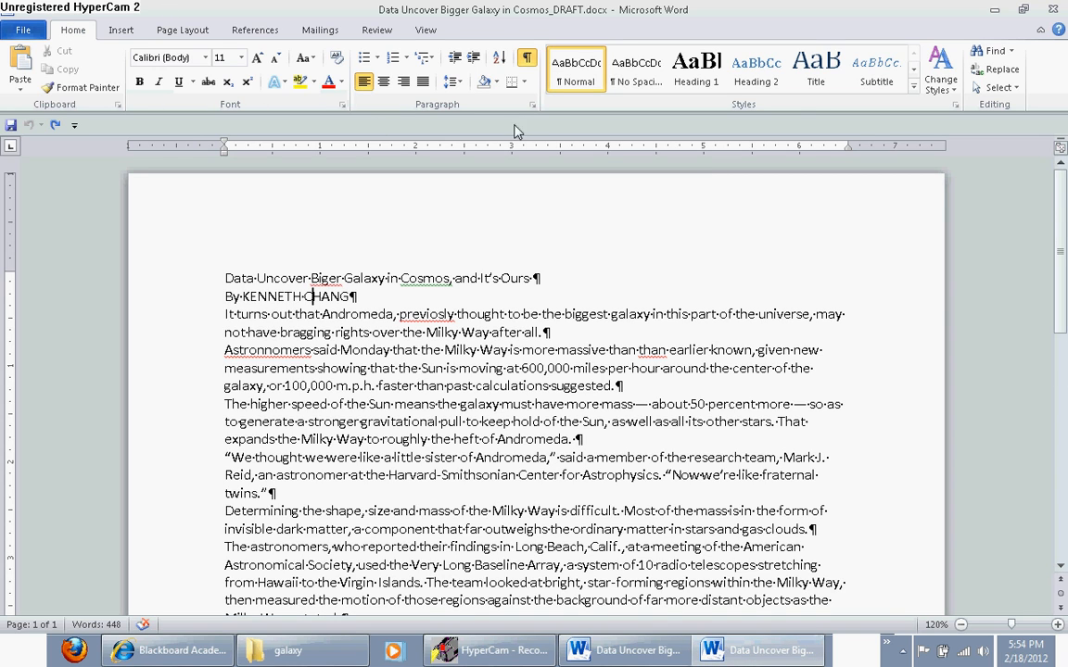
pyautogui.click(1011, 93)
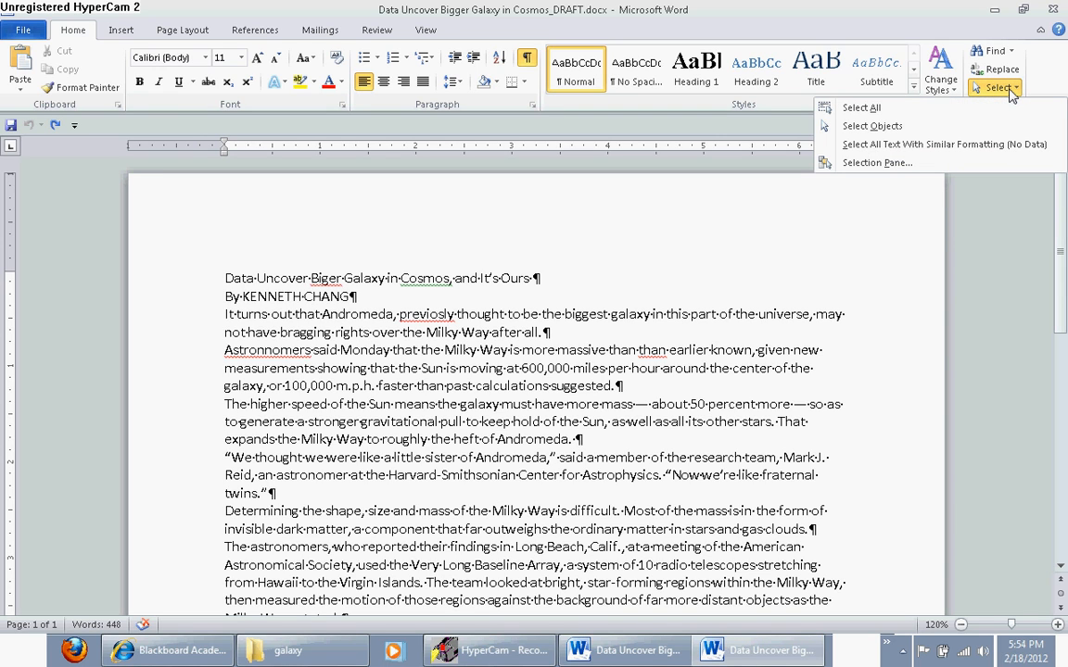
pyautogui.click(1011, 93)
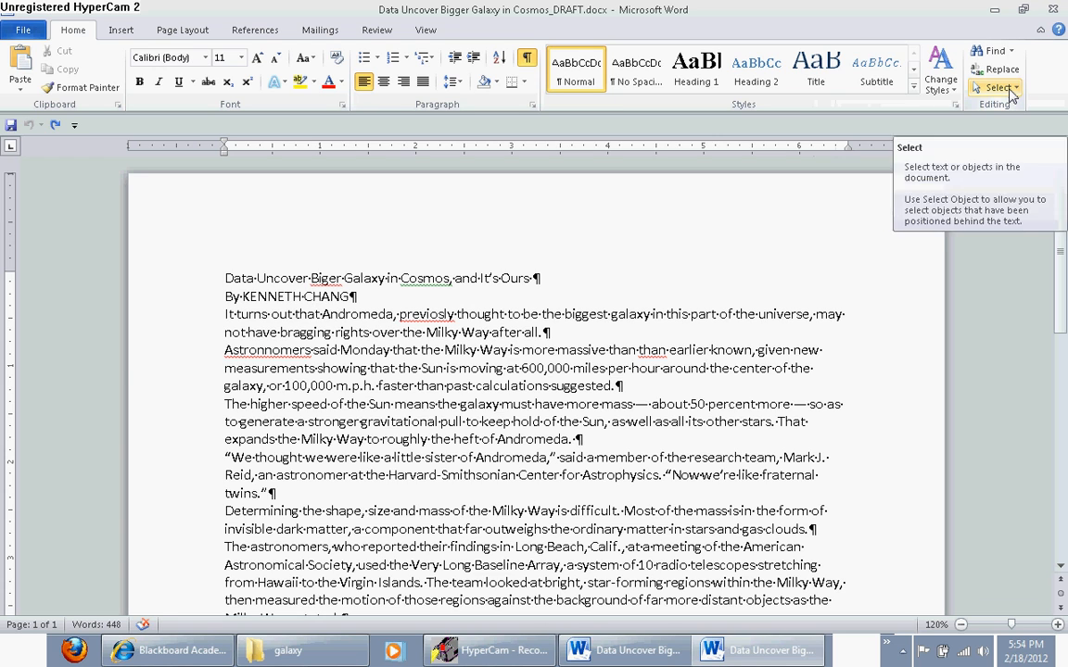
pyautogui.hotkey('ctrl', 'a')
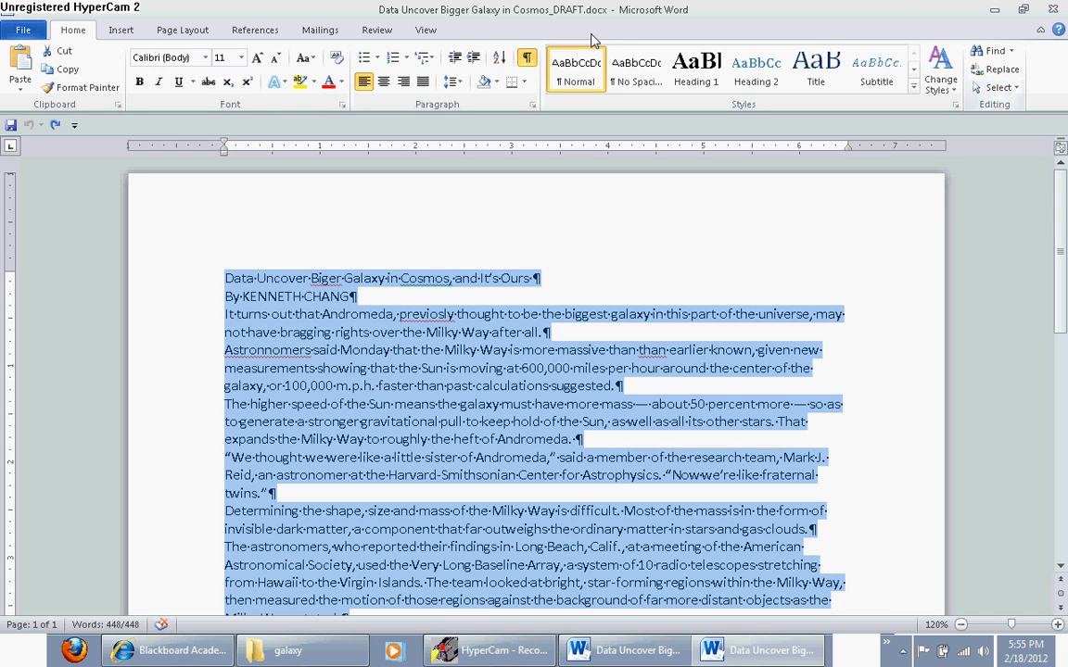
pyautogui.click(461, 86)
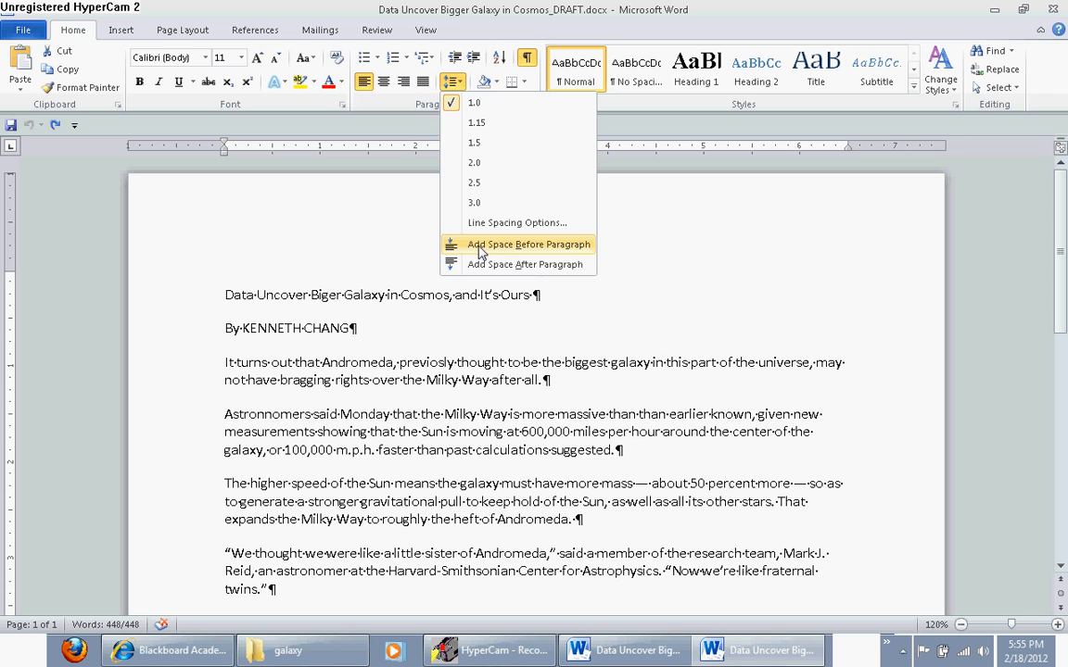
pyautogui.click(462, 83)
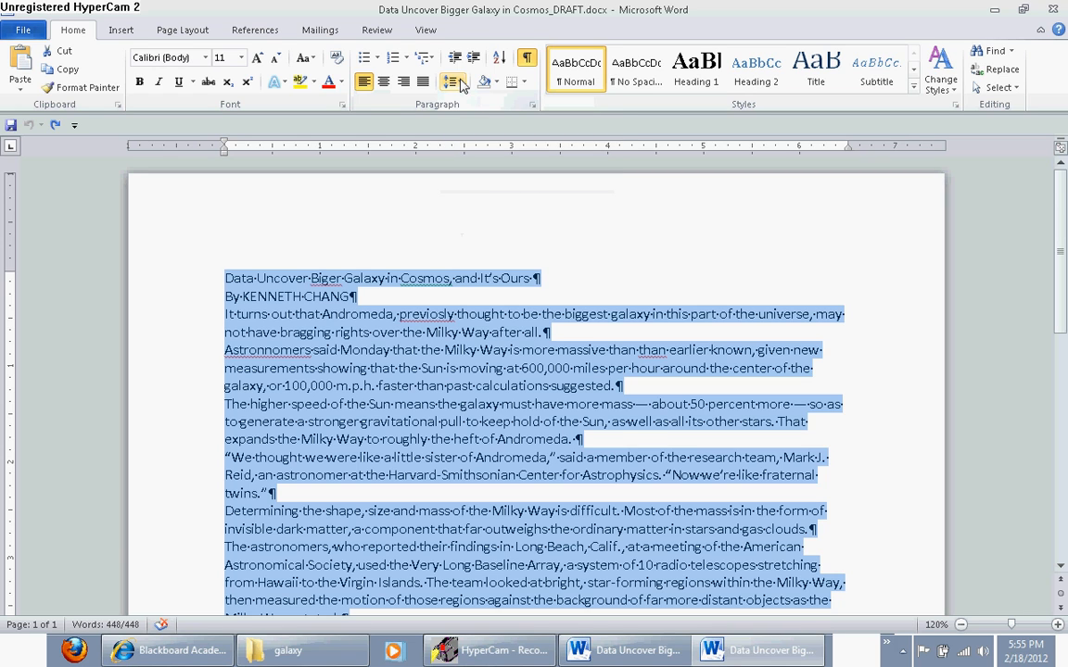
pyautogui.hotkey('ctrl', '5')
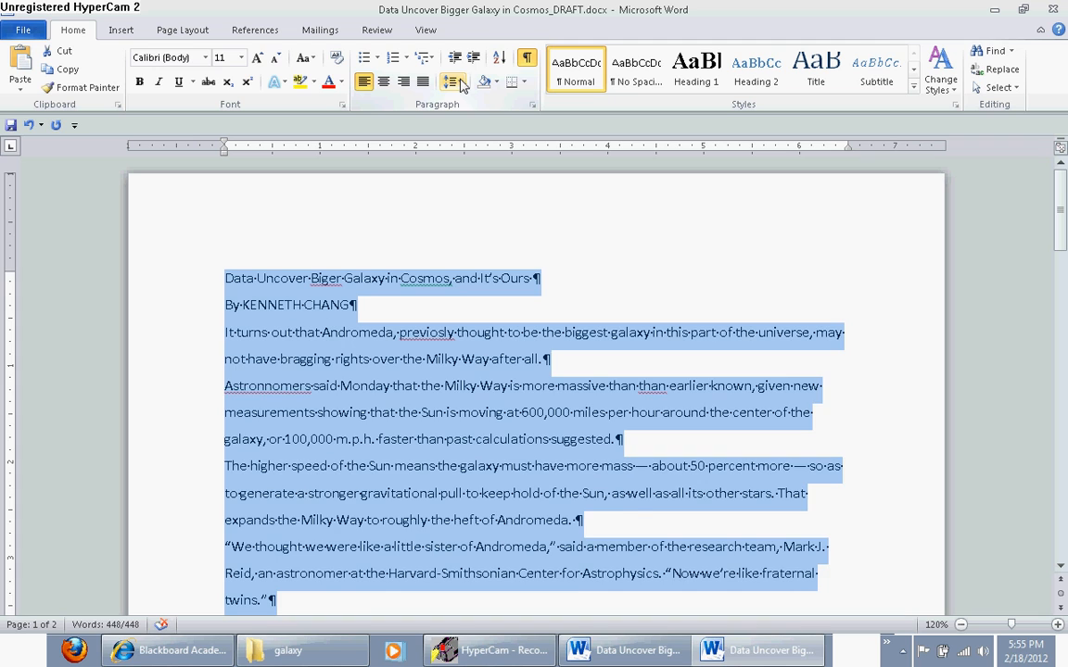
pyautogui.hotkey('ctrl', '0')
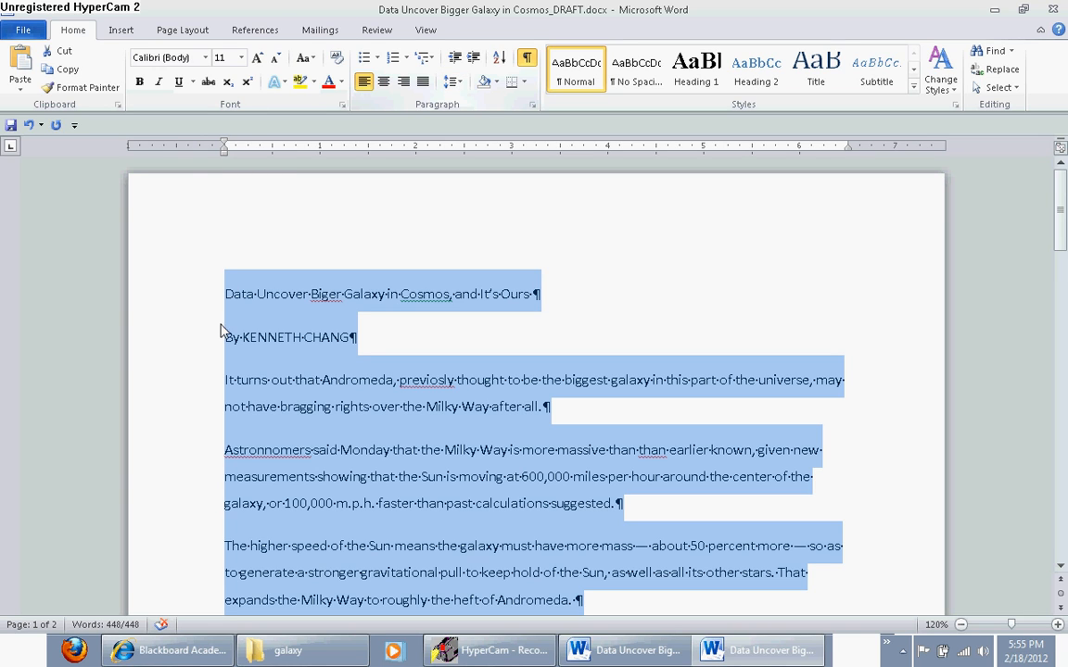
# Set the draft's page margins to Narrow (0.5" on all sides) and apply the Civic theme
pyautogui.doubleClick(190, 148)
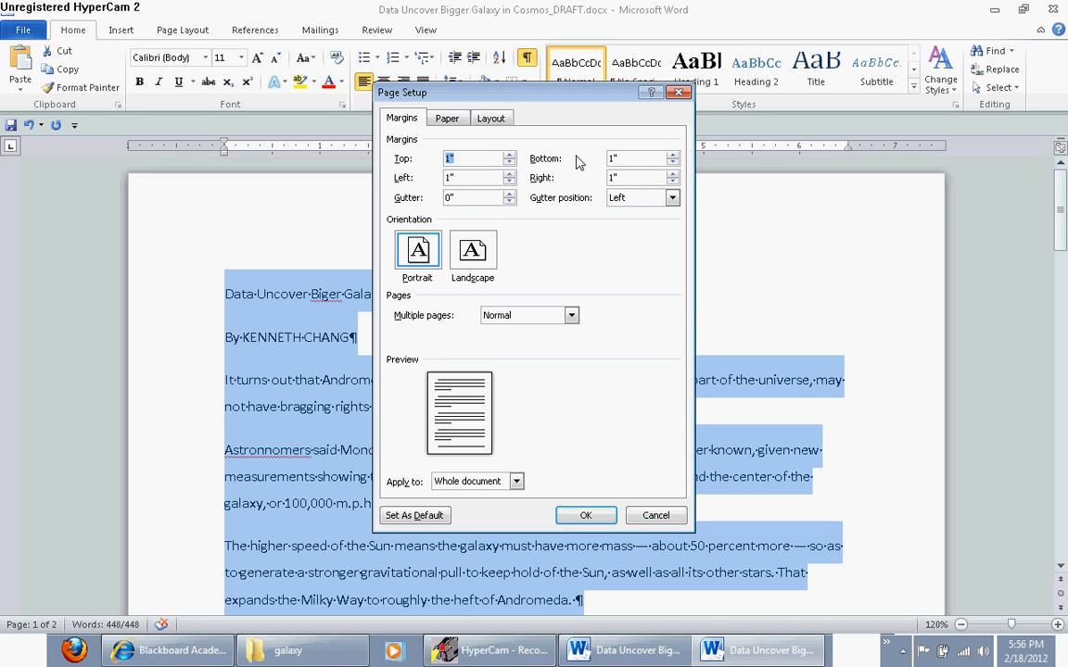
pyautogui.click(653, 515)
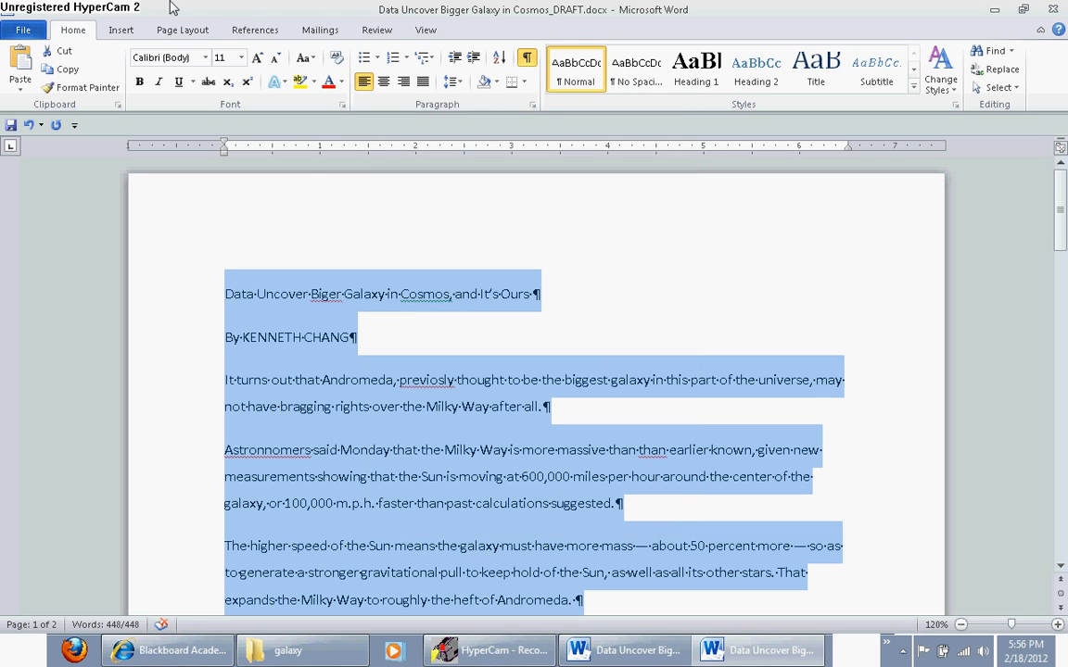
pyautogui.click(183, 32)
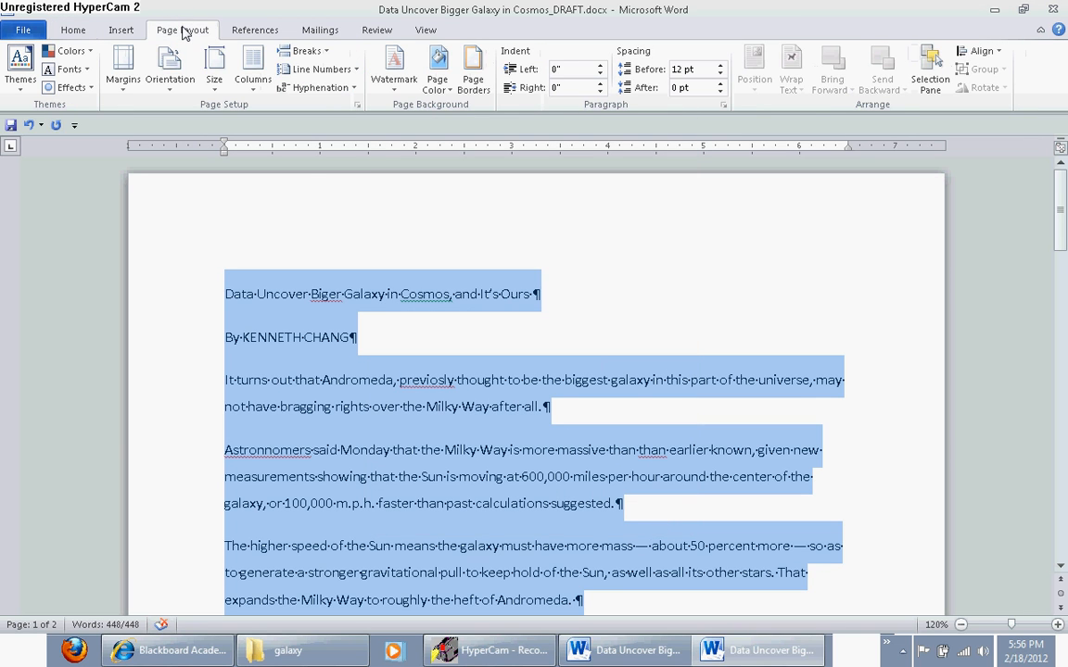
pyautogui.click(123, 81)
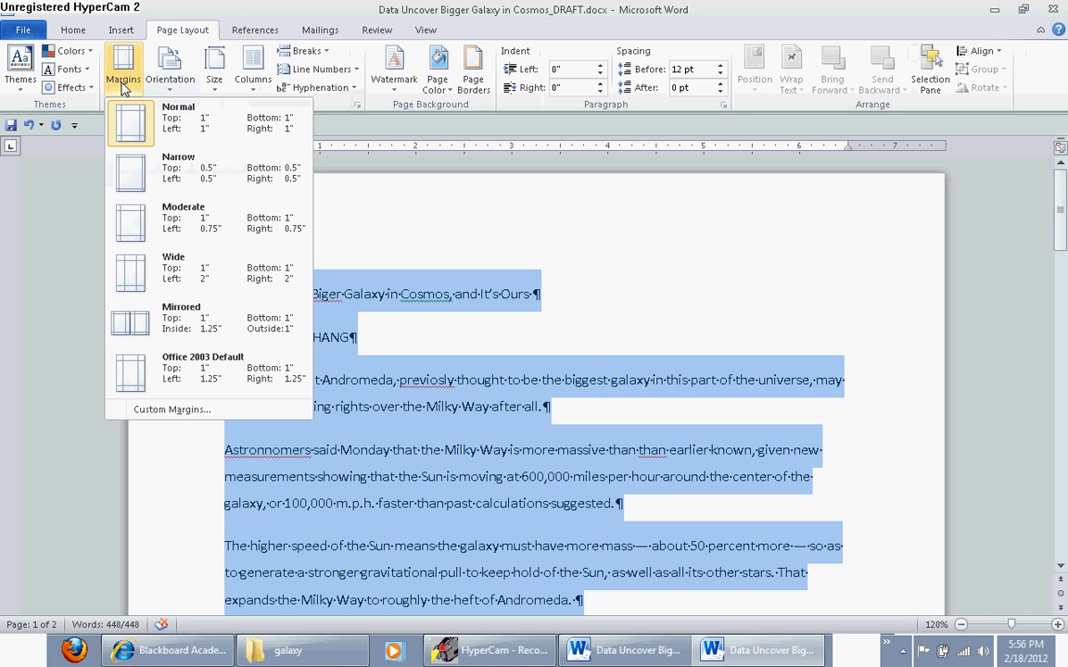
pyautogui.click(172, 180)
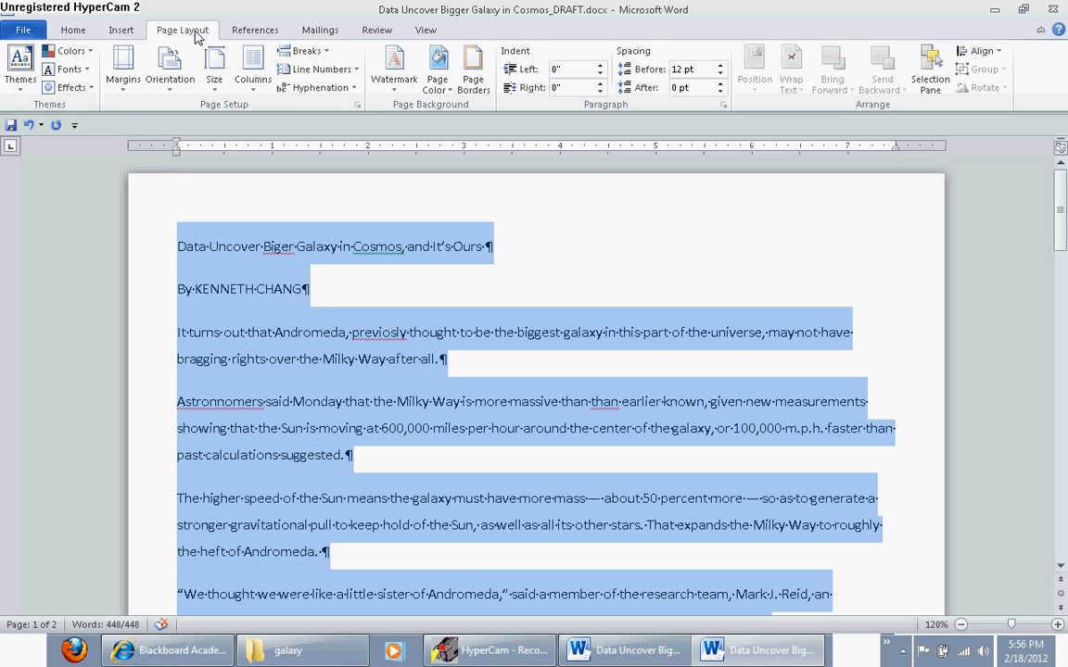
pyautogui.click(22, 86)
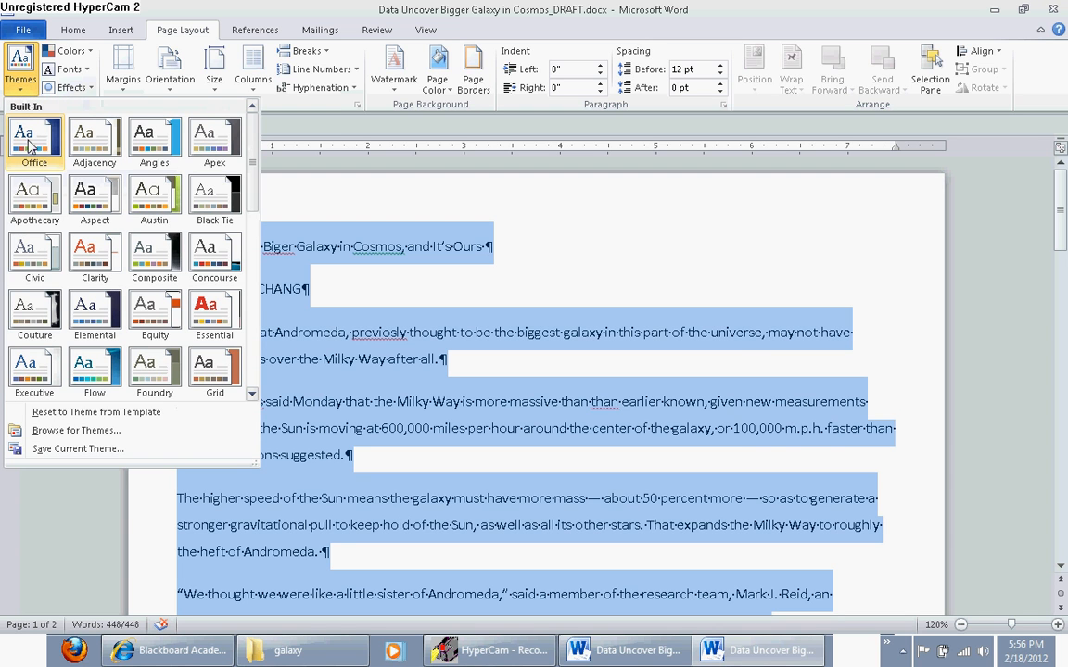
pyautogui.click(37, 254)
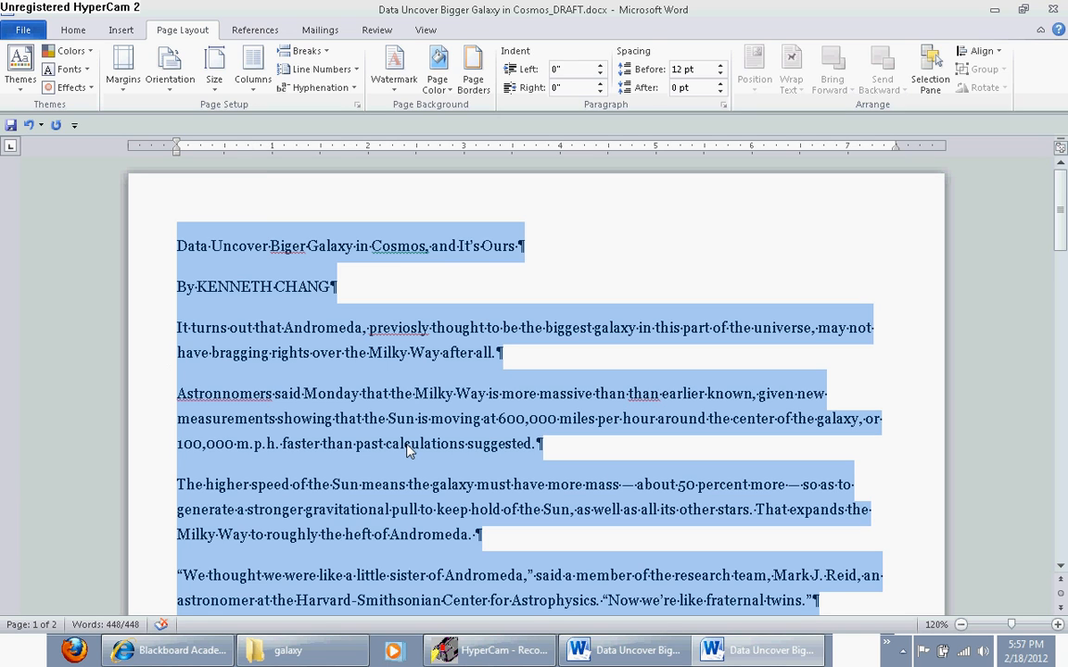
# Spell-check the whole draft, changing the misspellings to "Bigger", "previously" and "Astronomers" and deleting the repeated "than"
pyautogui.click(377, 31)
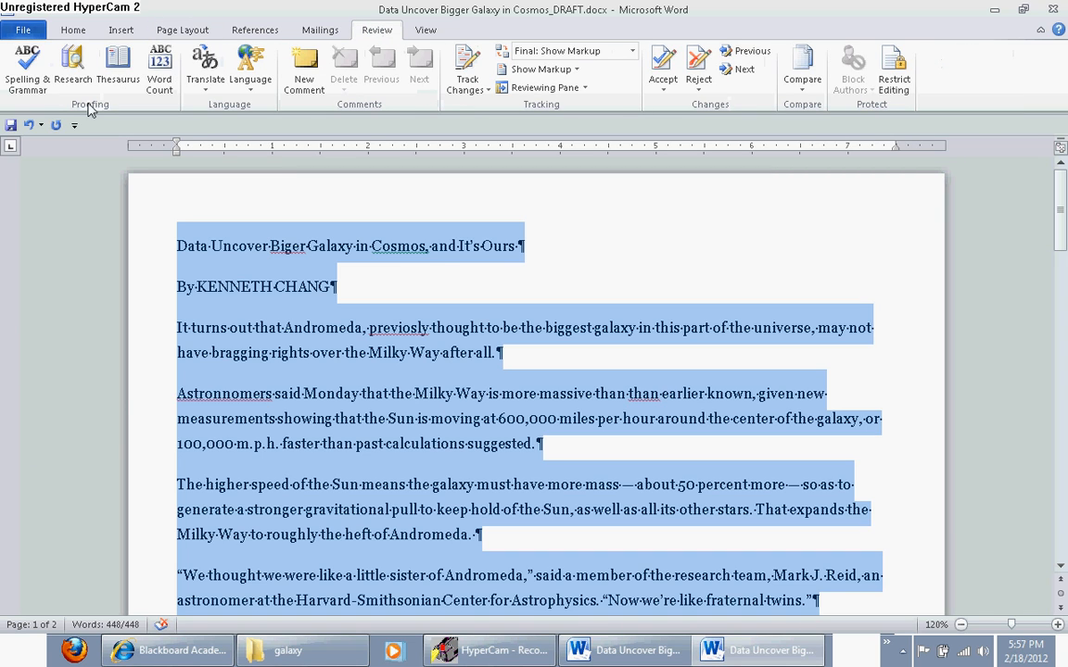
pyautogui.click(28, 74)
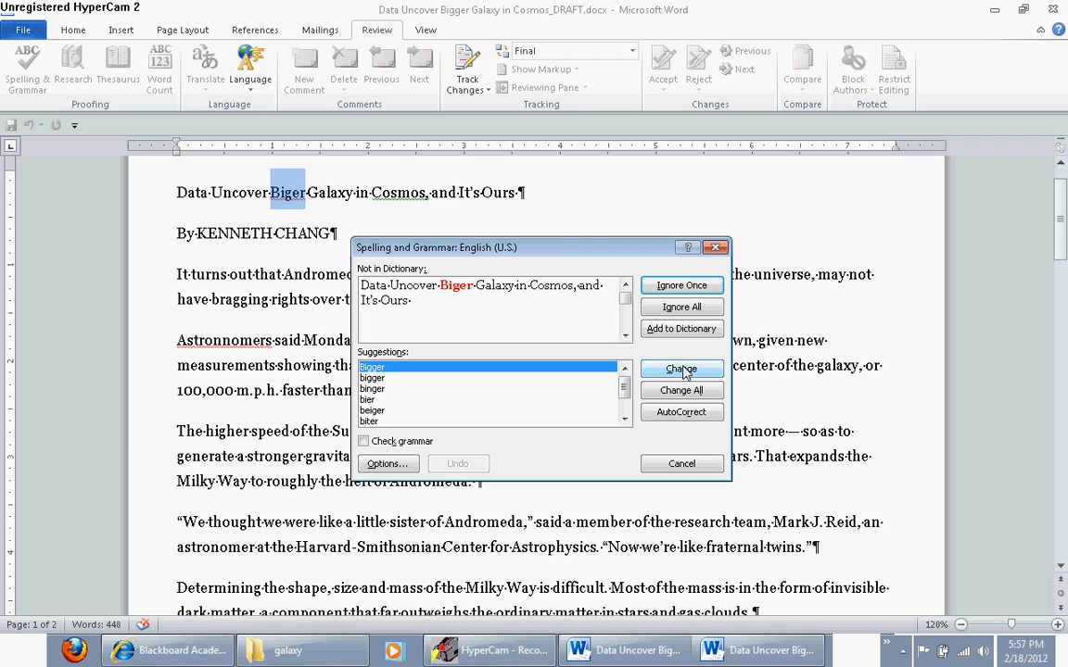
pyautogui.click(681, 369)
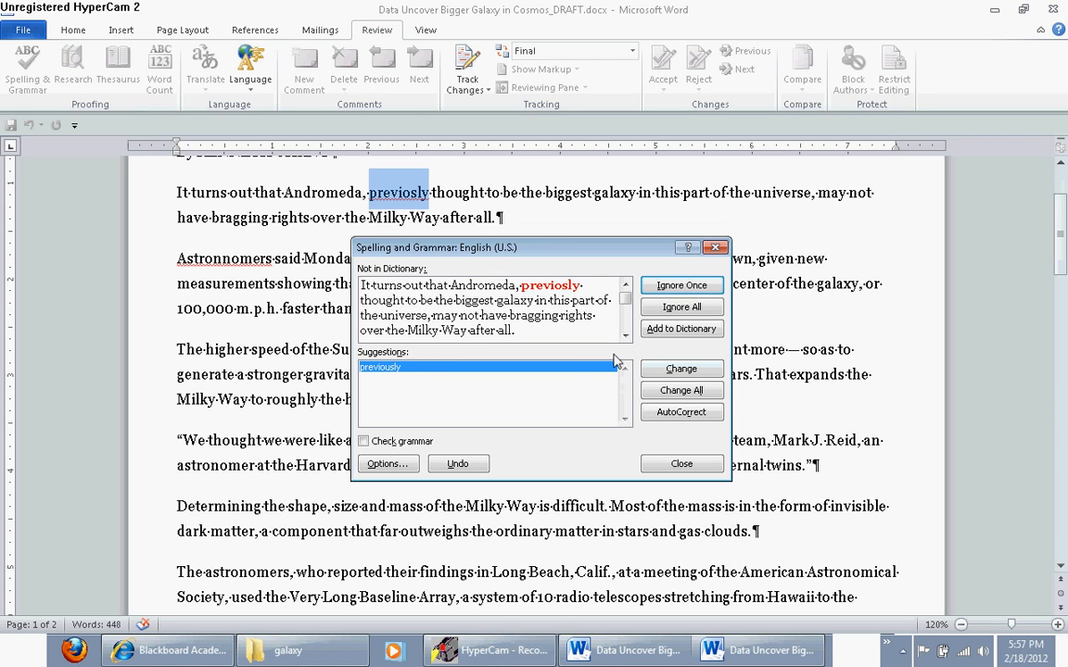
pyautogui.click(673, 371)
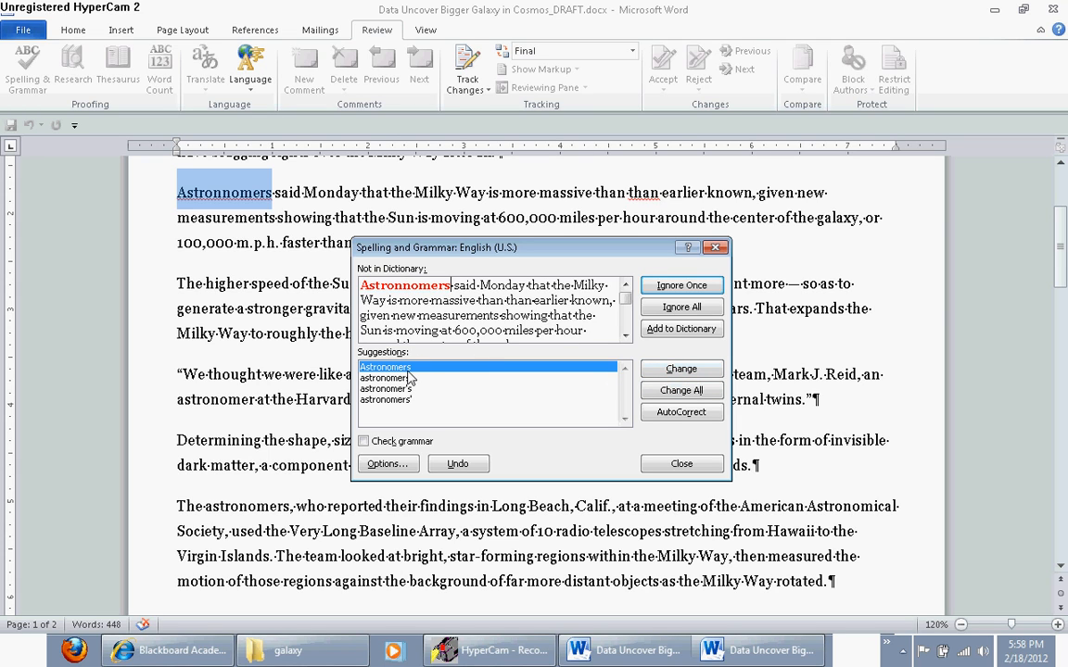
pyautogui.click(684, 370)
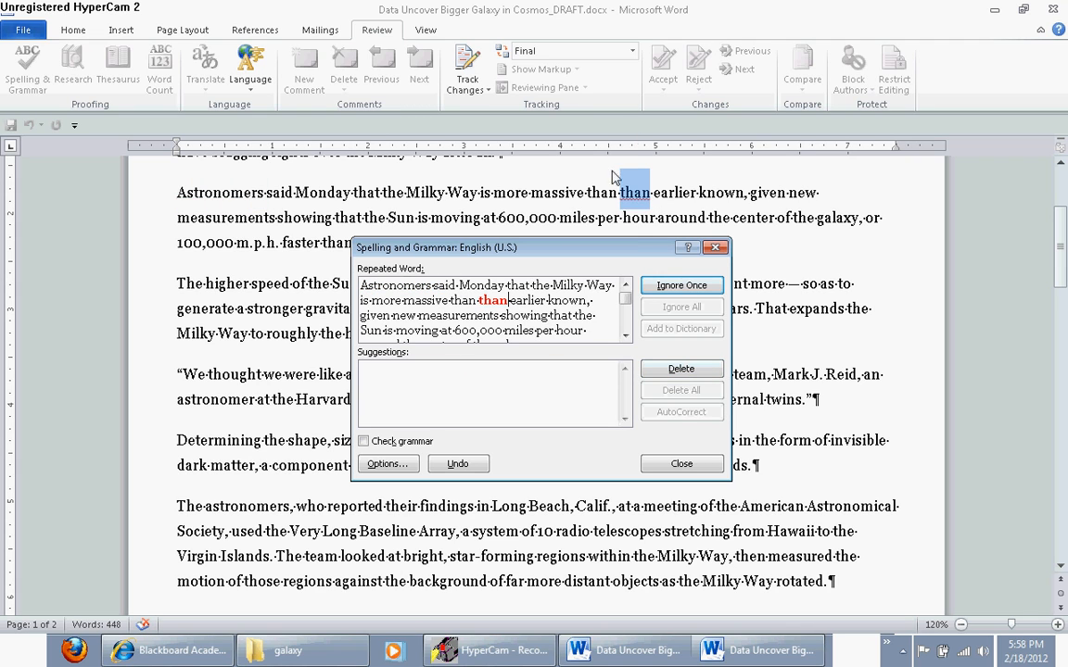
pyautogui.click(684, 370)
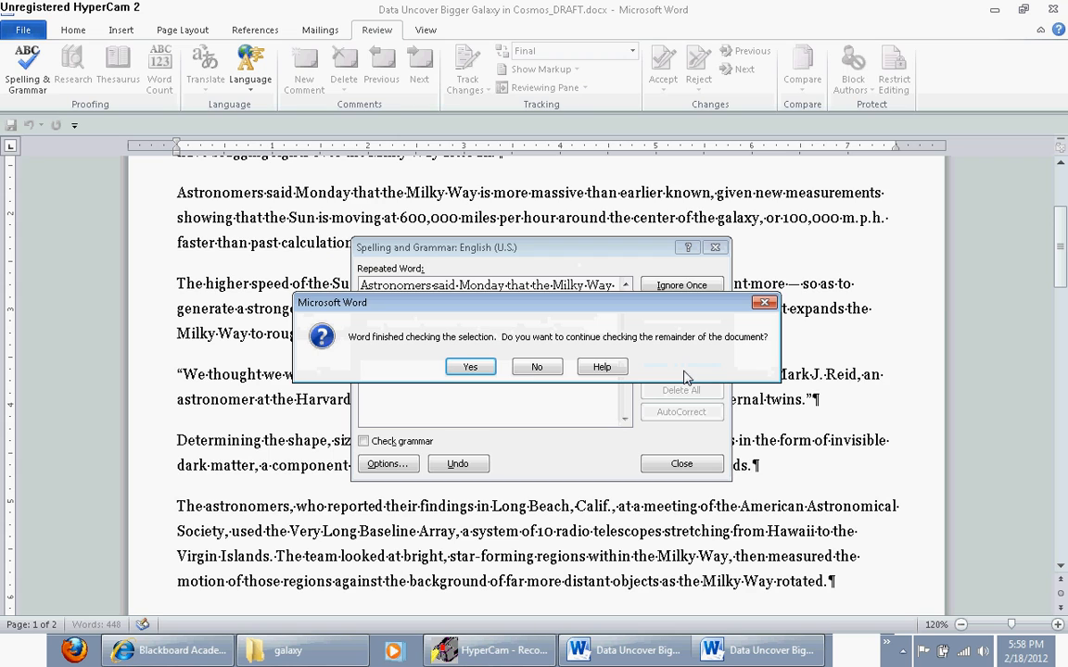
pyautogui.click(470, 367)
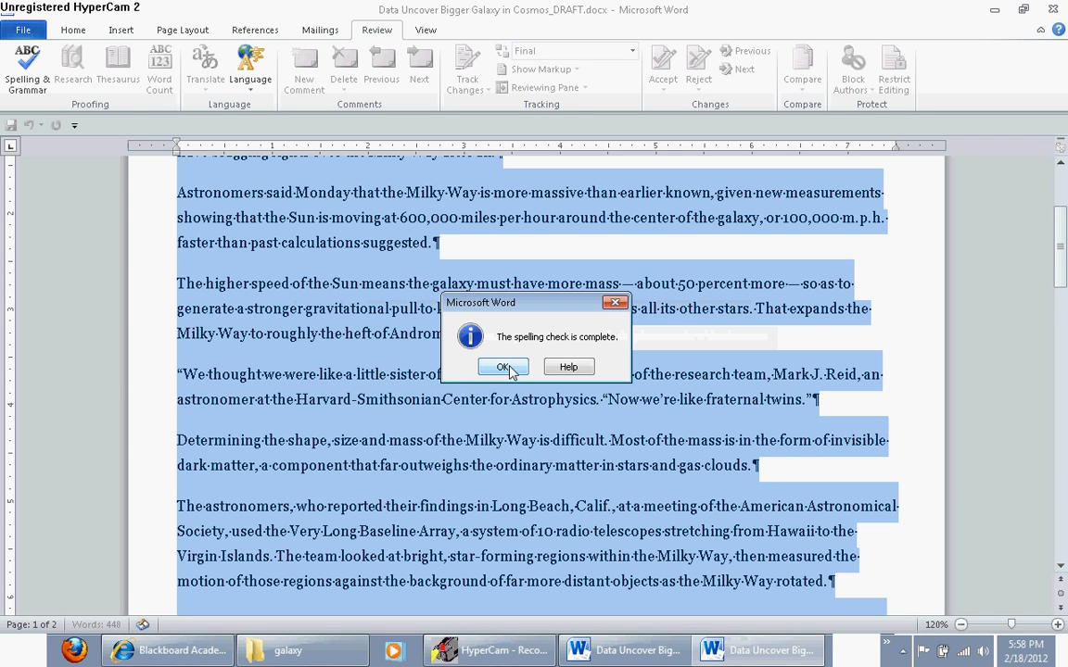
pyautogui.click(503, 368)
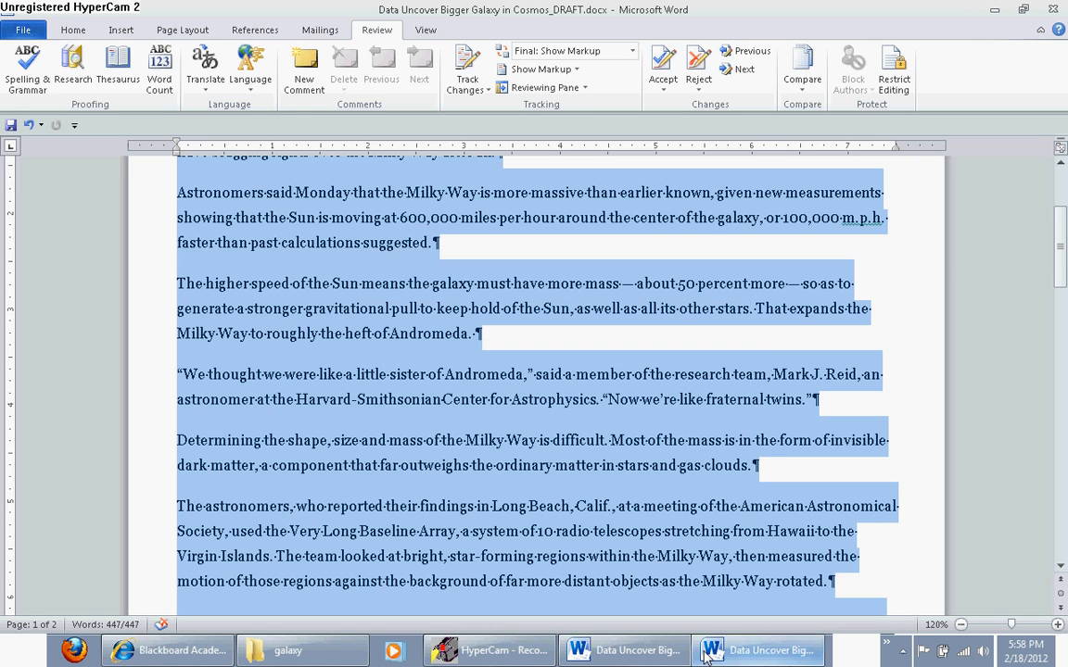
# Compare the paragraph alignment in the EDIT 601 sample document and justify all of the draft's text
pyautogui.click(652, 654)
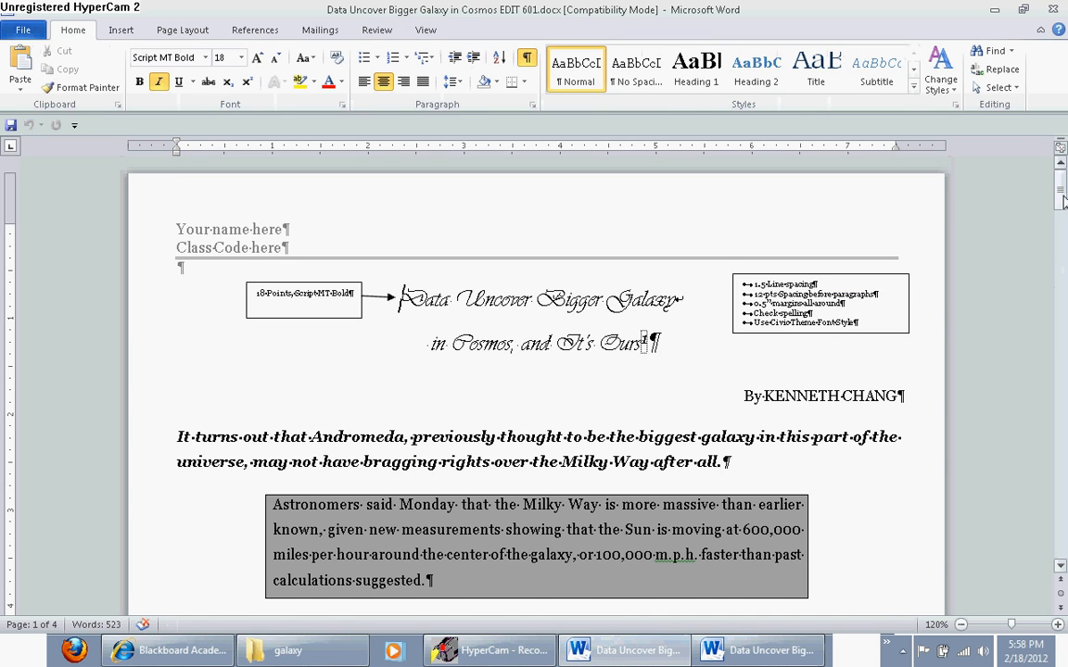
pyautogui.moveTo(1063, 202); pyautogui.dragTo(1064, 249)
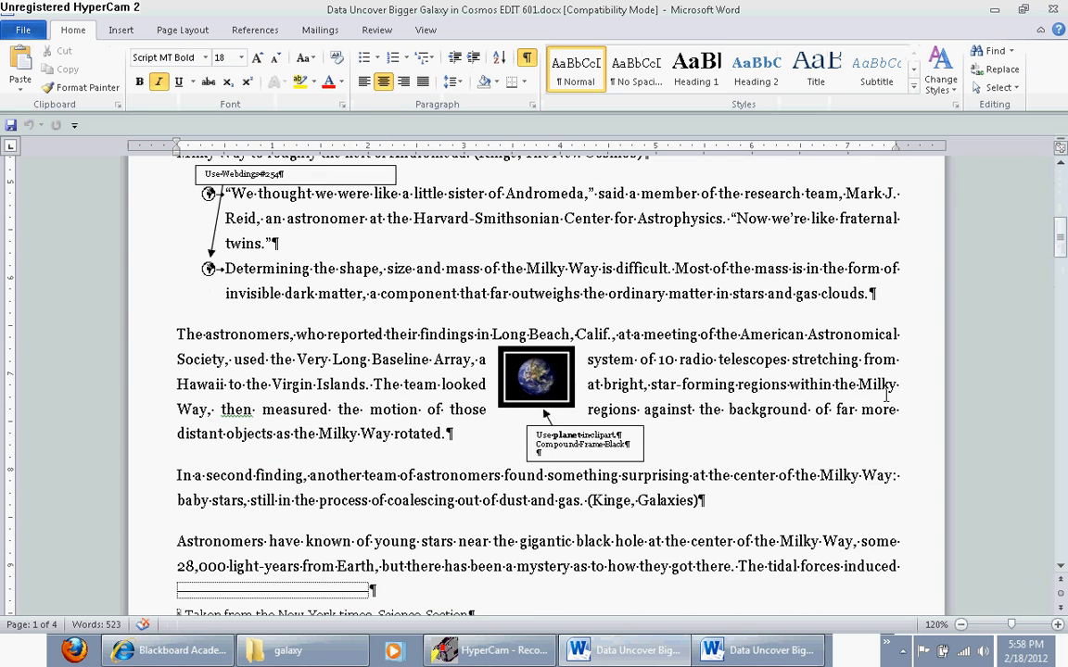
pyautogui.moveTo(1064, 237); pyautogui.dragTo(1064, 185)
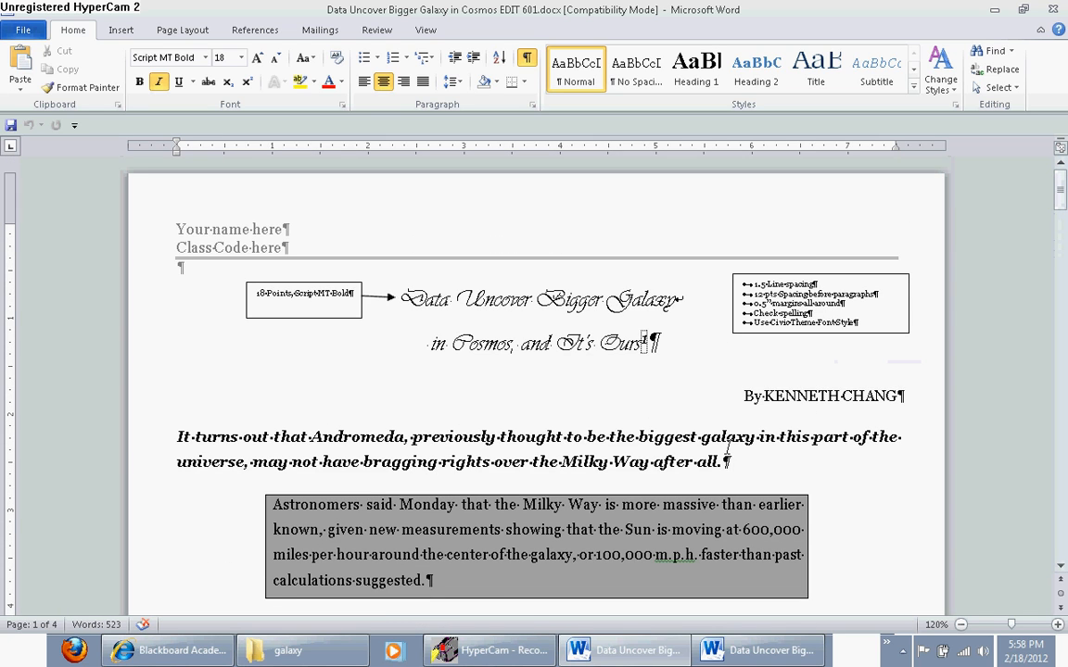
pyautogui.click(753, 651)
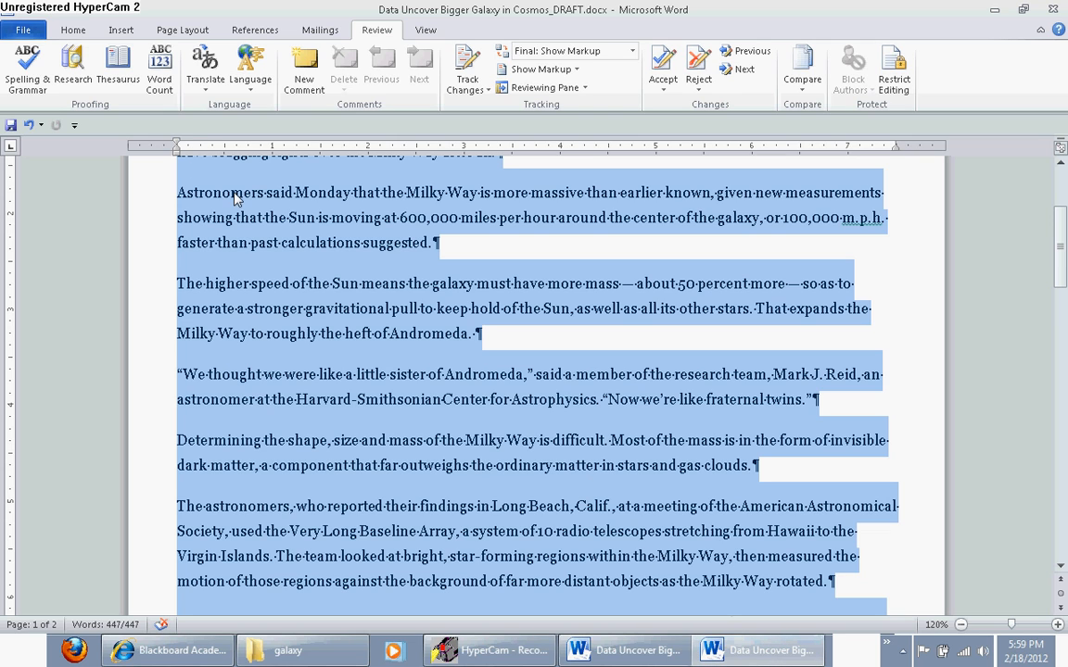
pyautogui.click(76, 30)
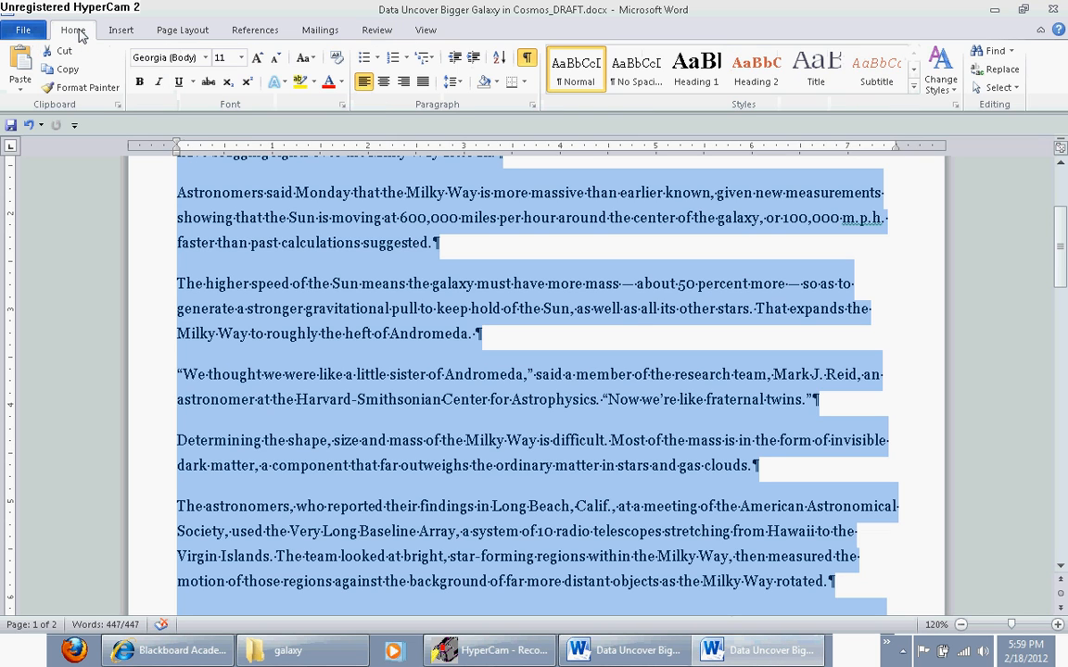
pyautogui.click(424, 83)
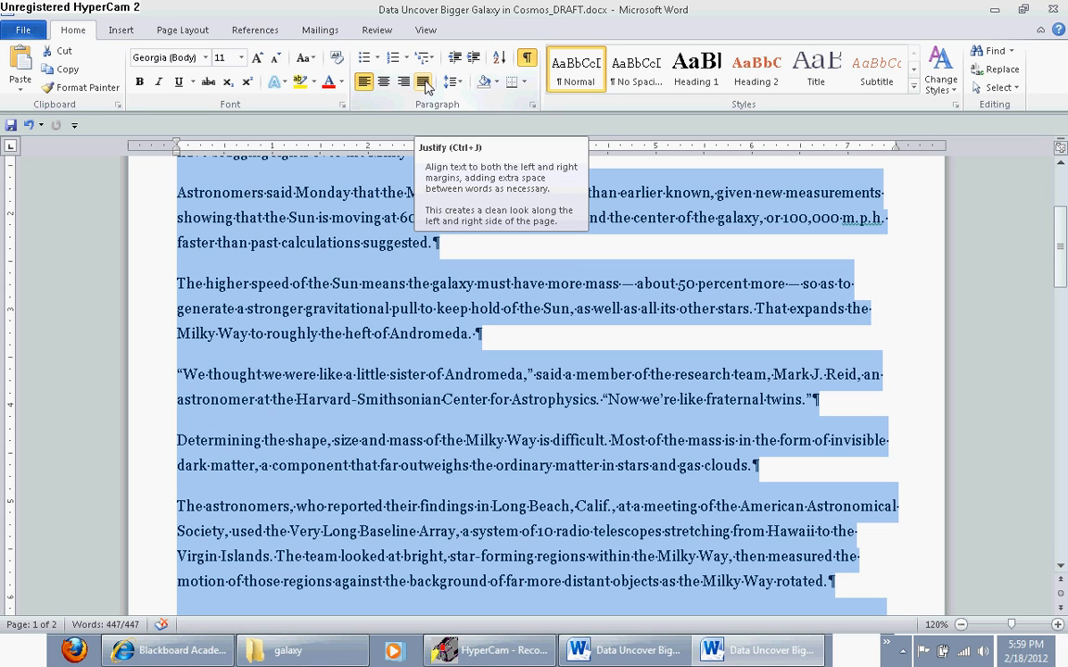
pyautogui.click(424, 83)
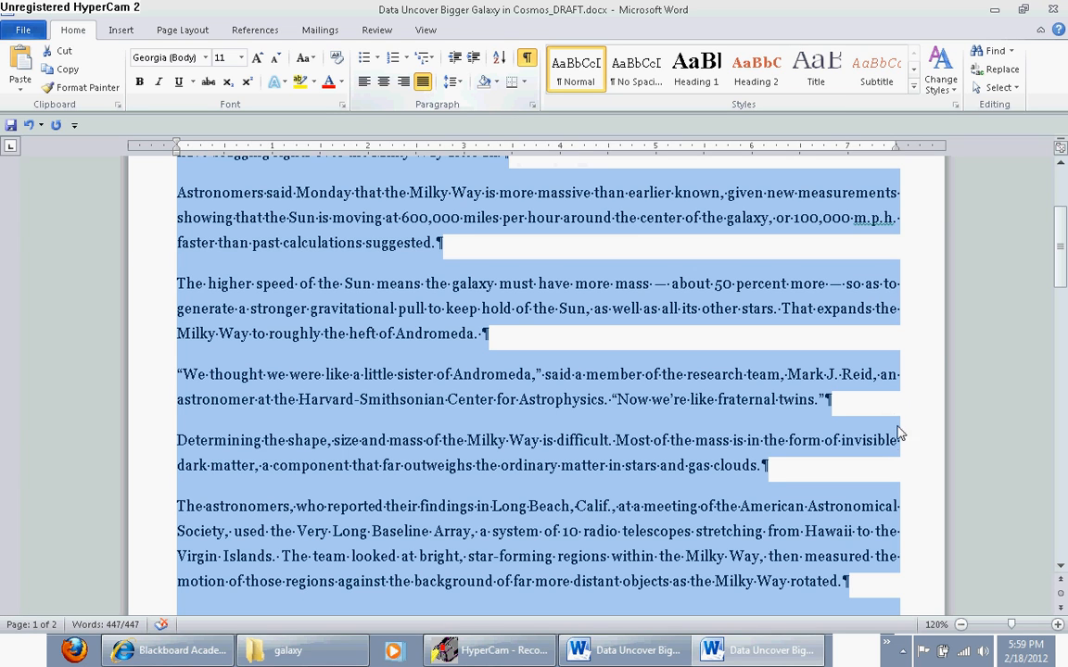
# Center the article title and right-align the author byline below it
pyautogui.moveTo(1065, 248); pyautogui.dragTo(1065, 193)
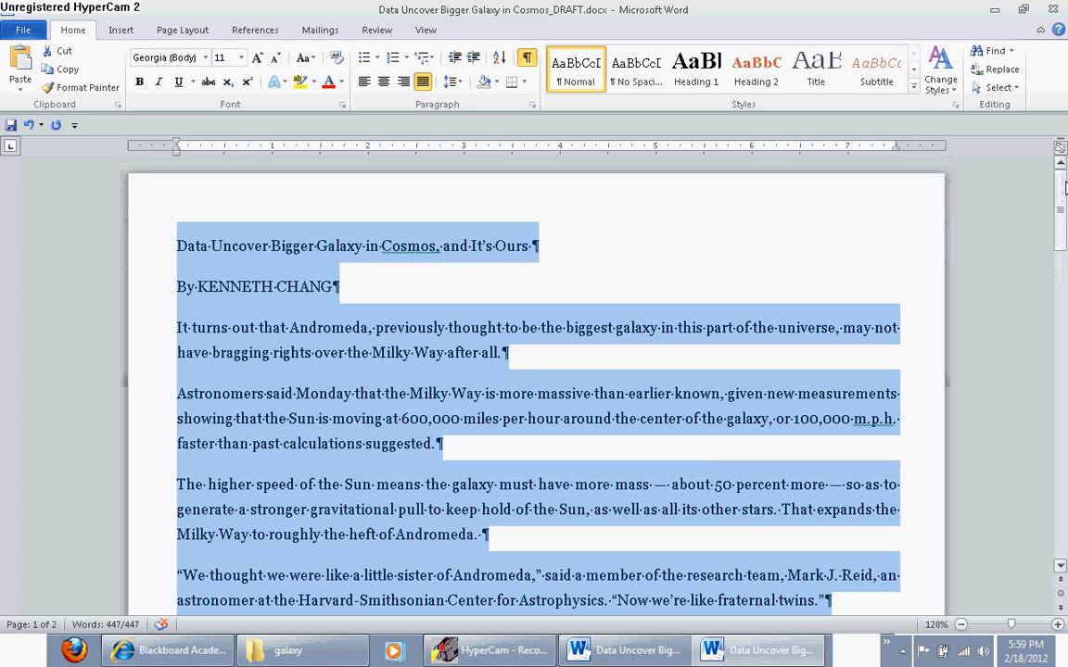
pyautogui.click(404, 248)
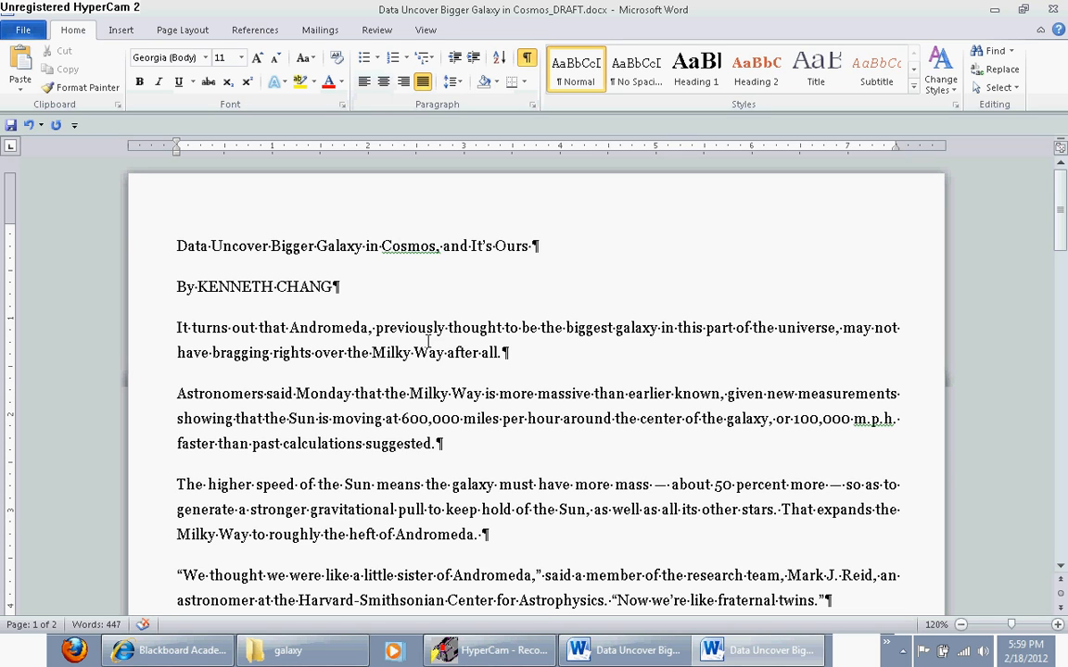
pyautogui.hotkey('ctrl', 'e')
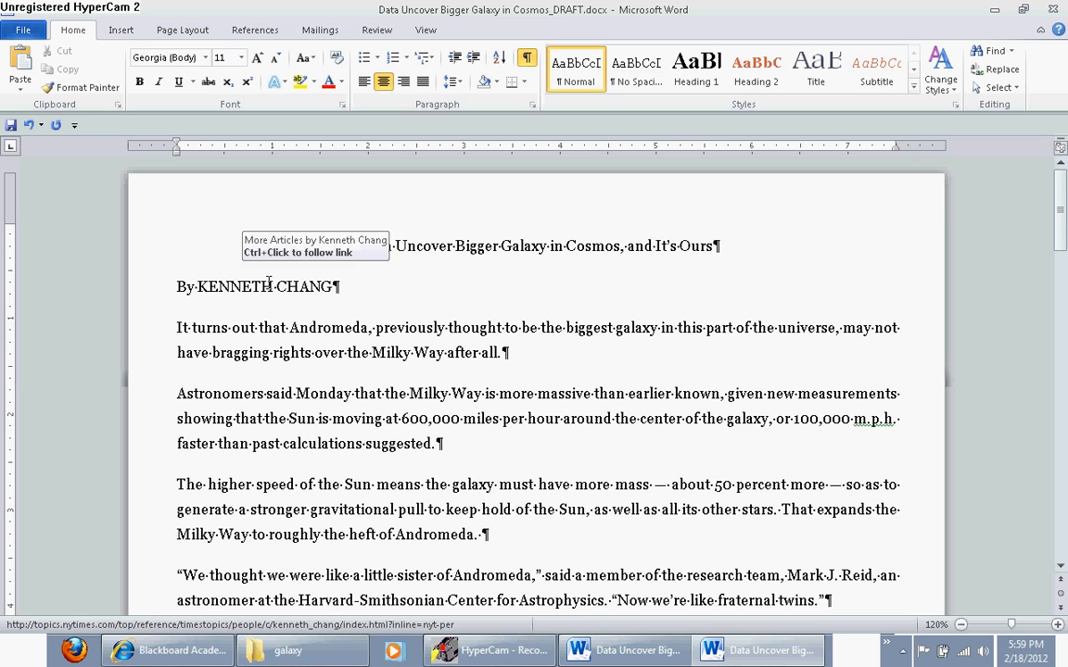
pyautogui.hotkey('ctrl', 'j')
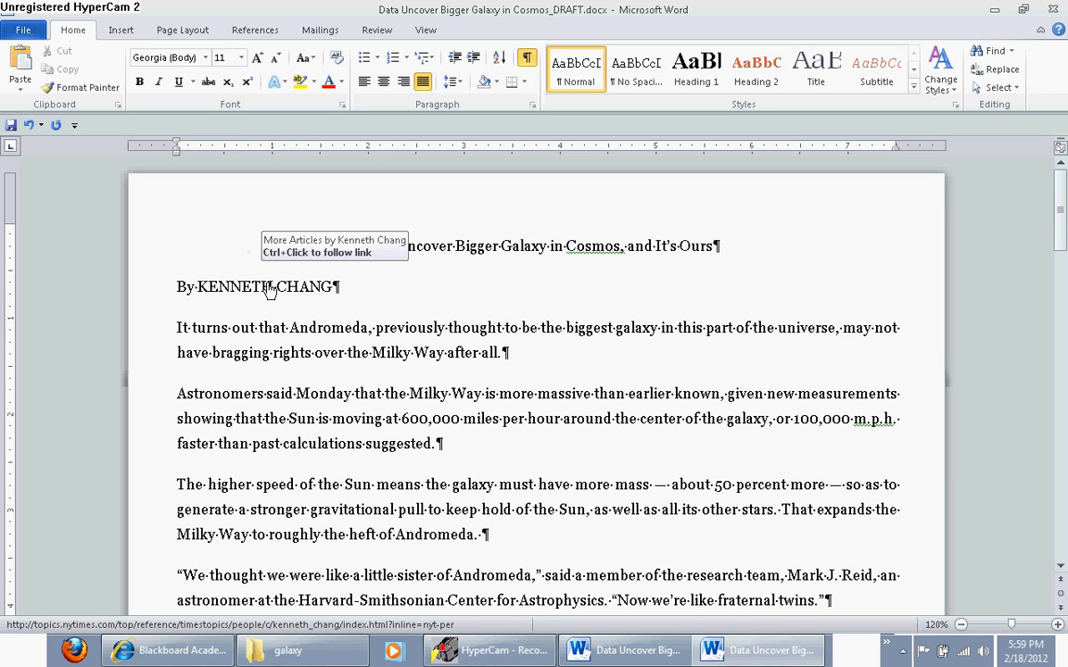
pyautogui.hotkey('ctrl', 'z')
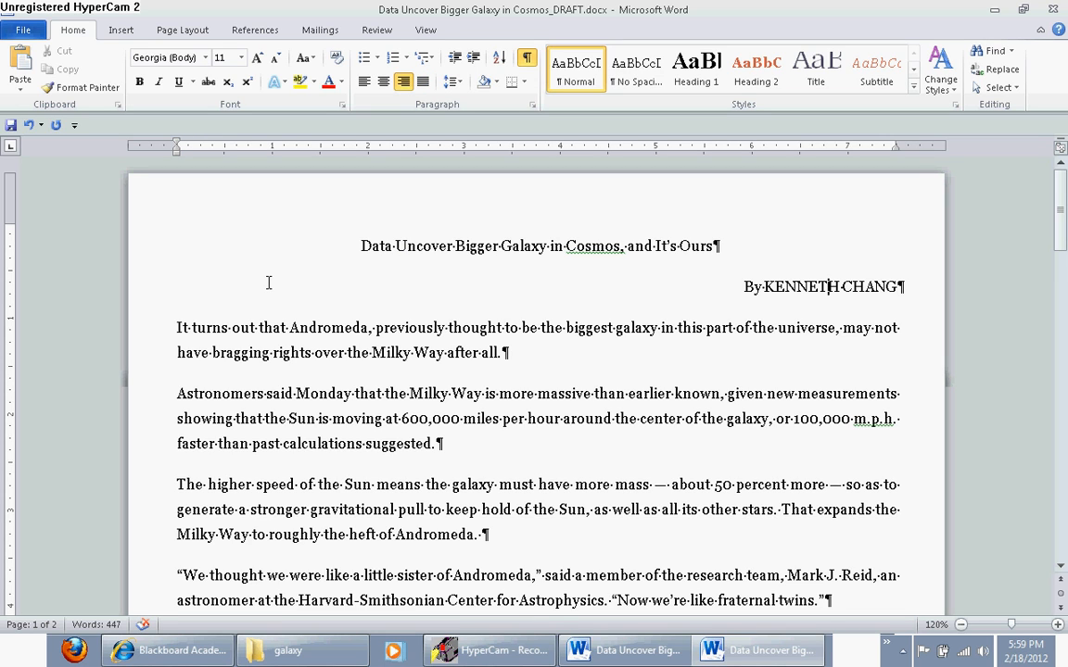